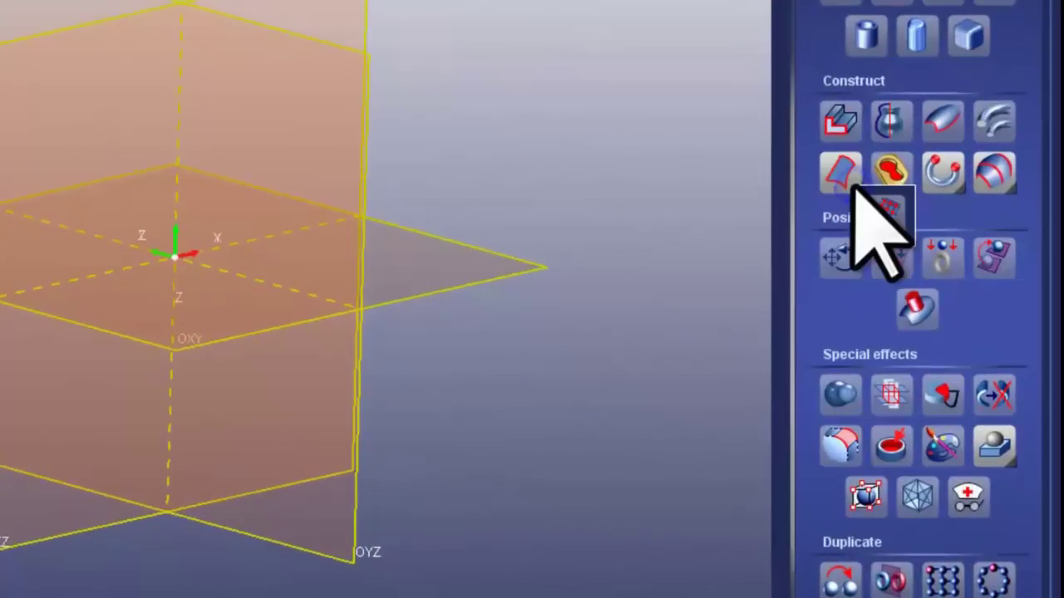
Scroll the Tools panel down to the Deform tools
scroll(914, 50, "down", 6)
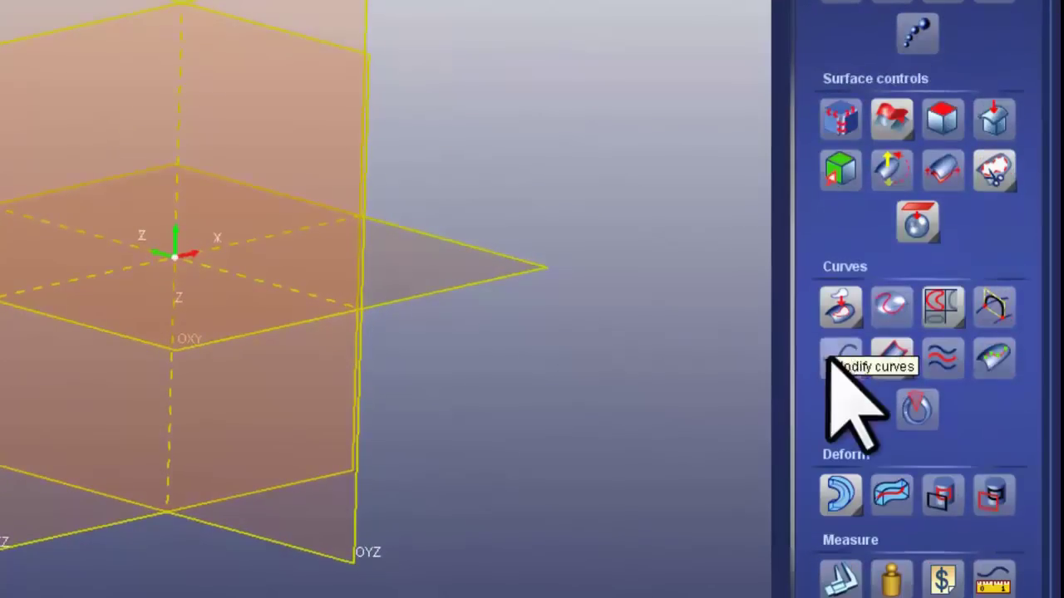
Open the Deform flyout, then orbit the emerald ring to a front view tilted from above
left_click(844, 497)
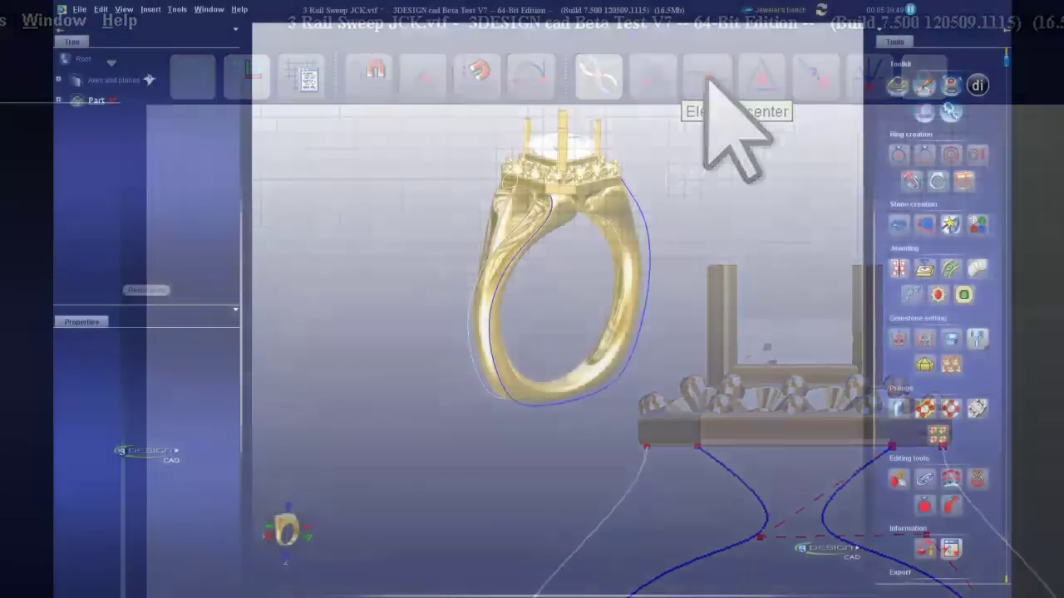
mouse_move(789, 266)
right_mouse_down()
mouse_move(592, 322)
mouse_move(517, 230)
right_mouse_up()
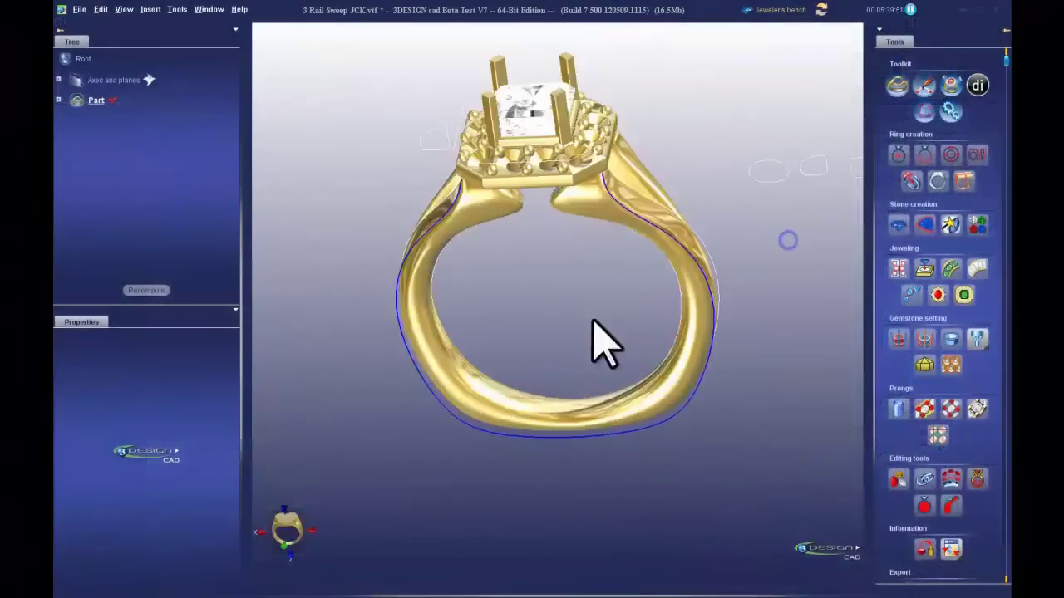
right_click_drag(531, 279, 517, 330)
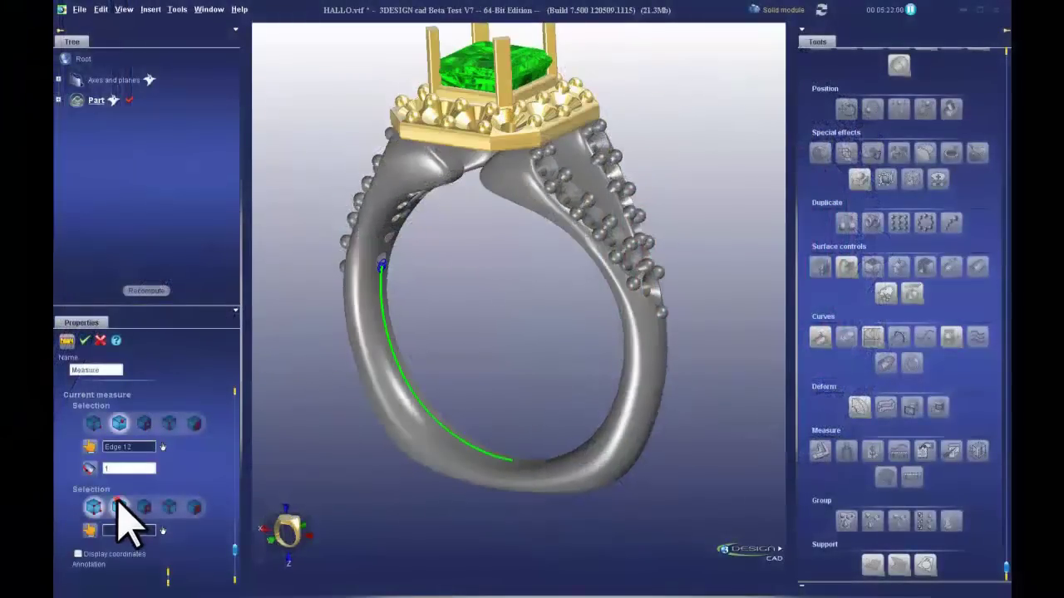
Measure across the inside of the band and pick the setting's side face from the front
left_click(632, 331)
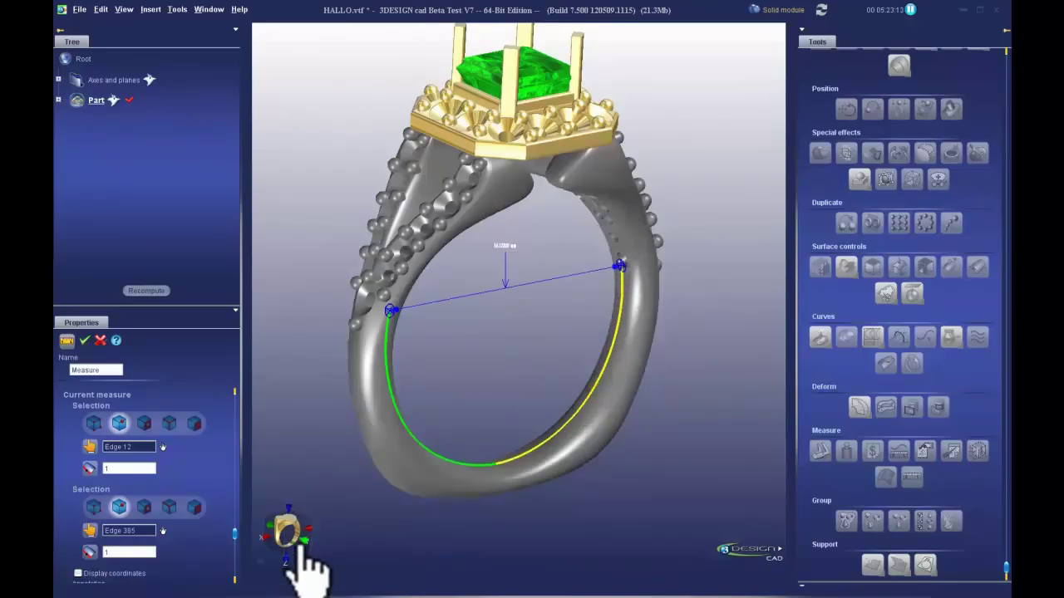
left_click(291, 533)
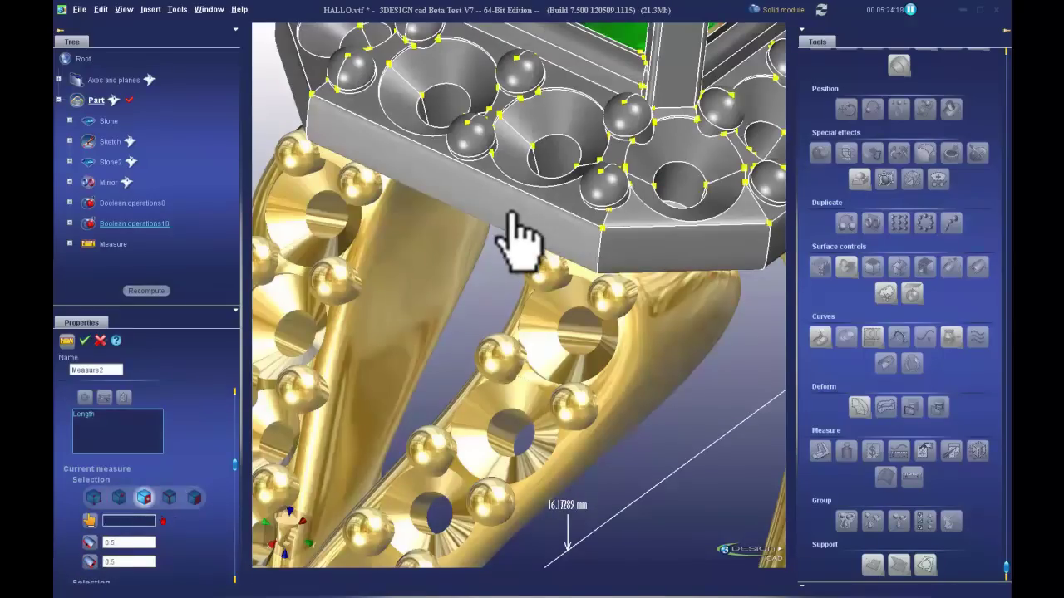
left_click(509, 213)
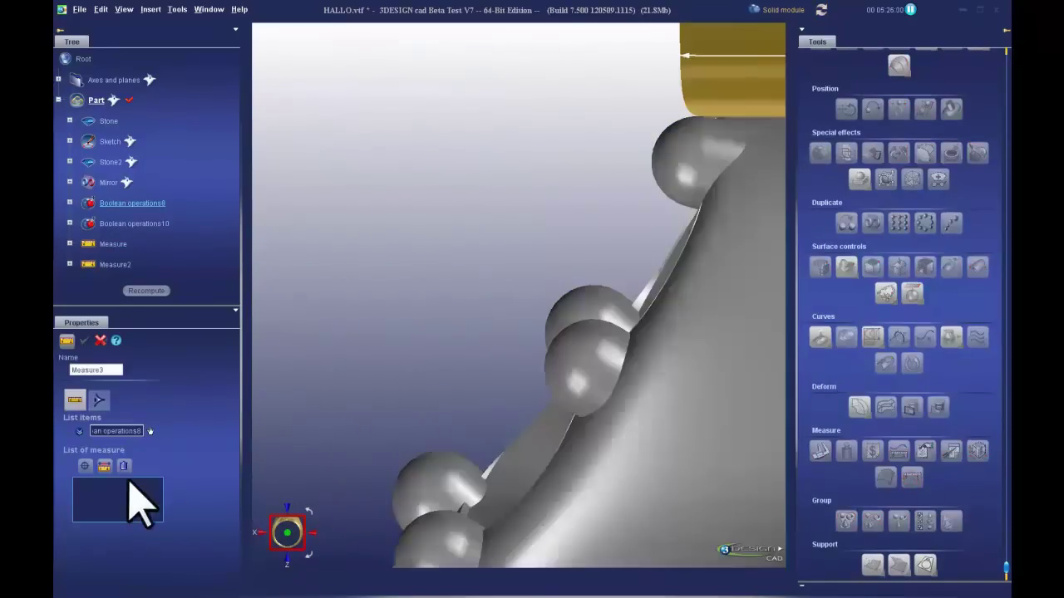
Measure a small sphere's edge as a 0.69 mm bead size and confirm it
scroll(136, 503, "down", 2)
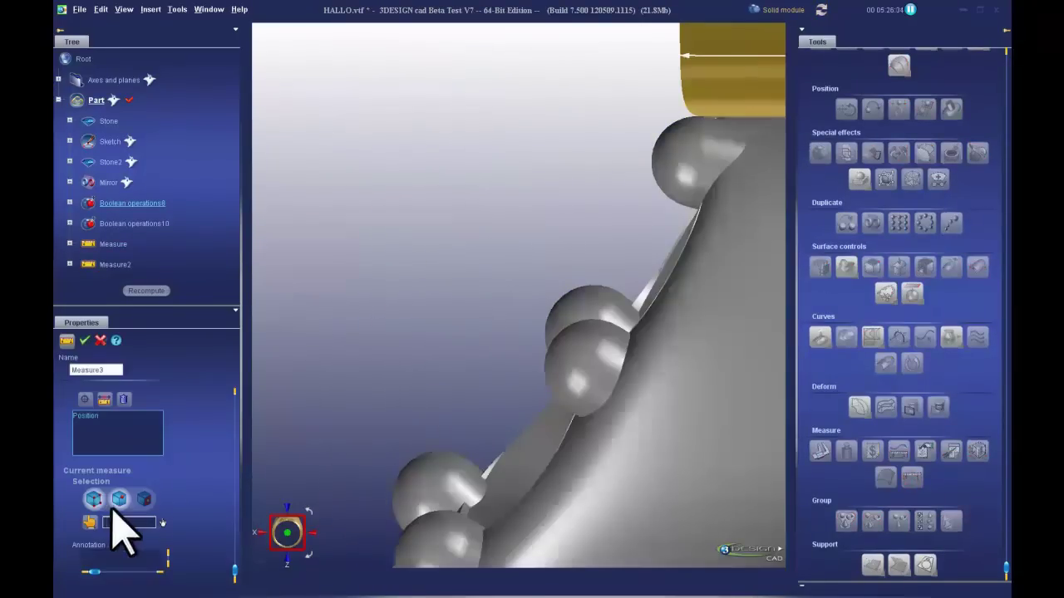
left_click(164, 521)
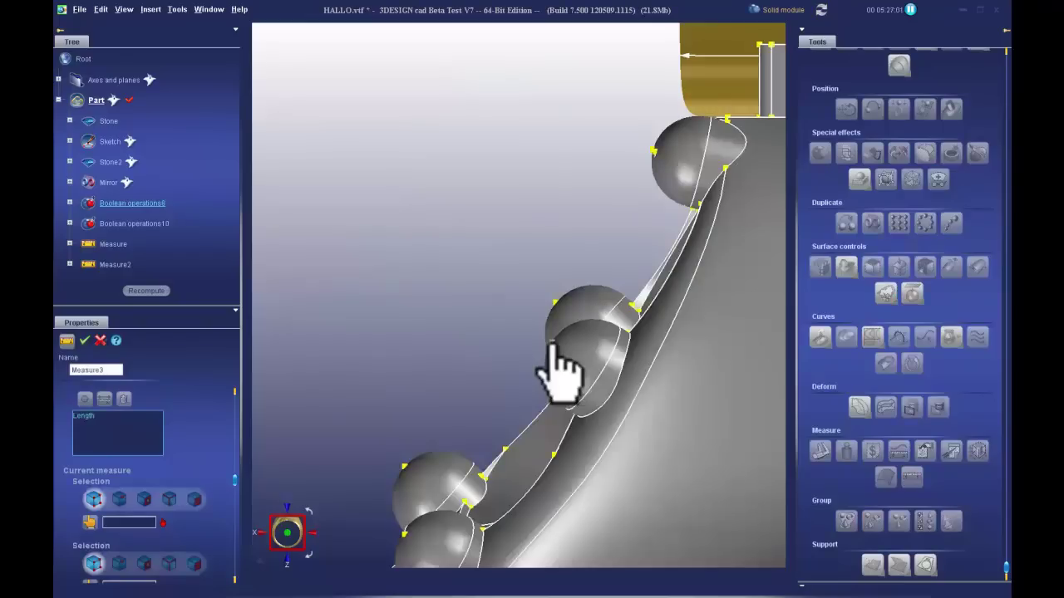
left_click(555, 365)
scroll(179, 545, "down", 2)
left_click(85, 340)
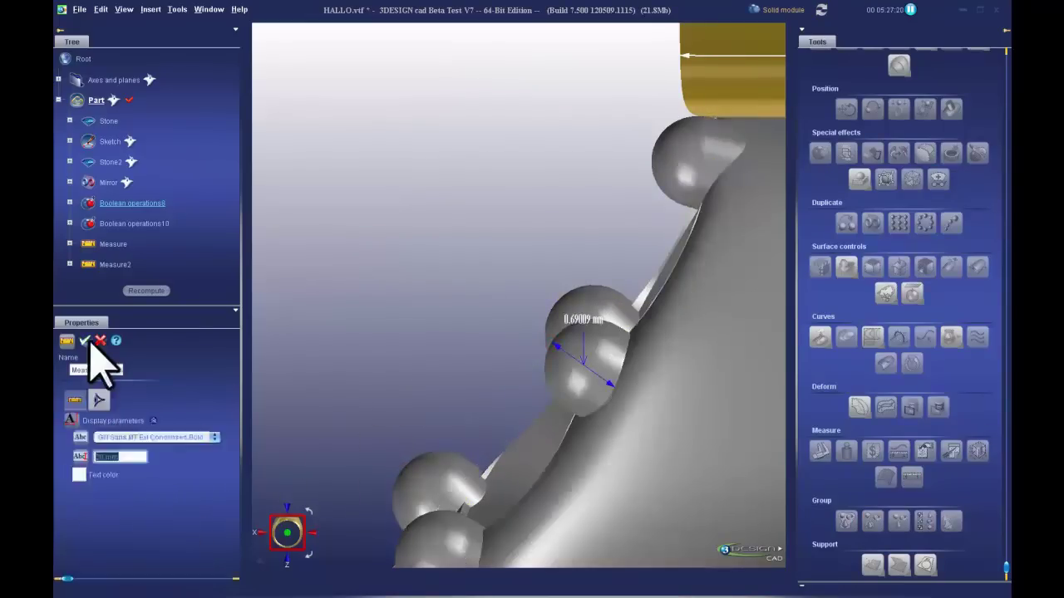
scroll(585, 380, "up", 3)
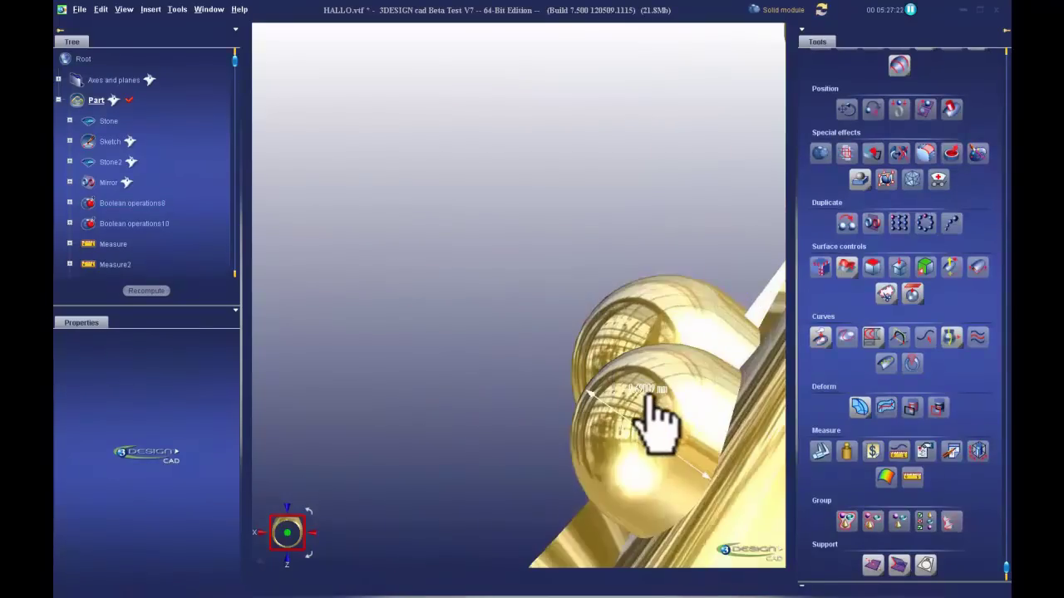
scroll(647, 398, "down", 2)
scroll(649, 404, "down", 2)
scroll(646, 408, "down", 2)
scroll(649, 420, "down", 1)
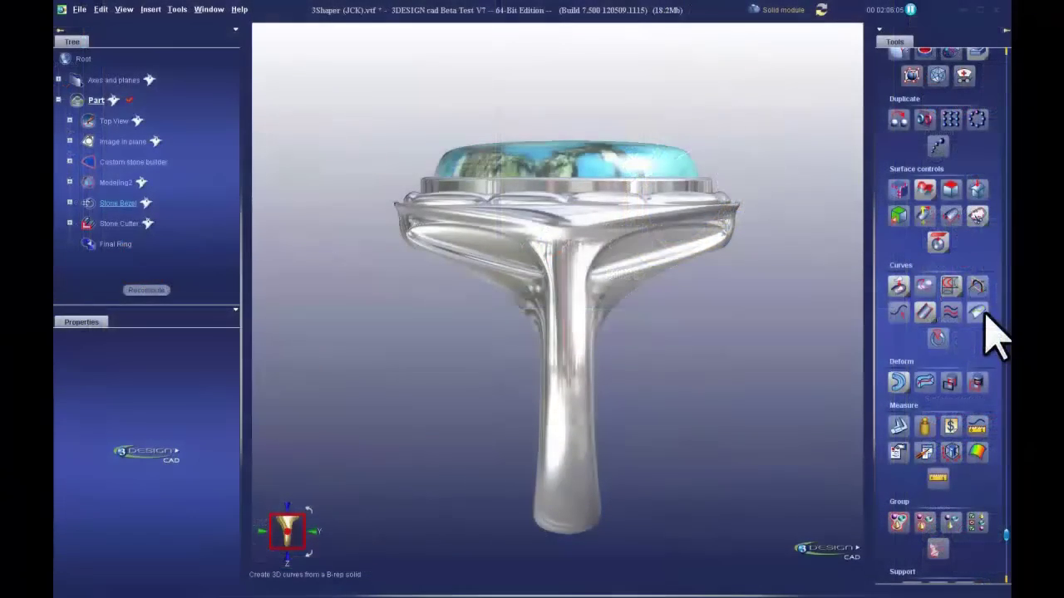
Draw a curve on the turquoise ring, placing points down the stem's centre, and validate
left_click(983, 316)
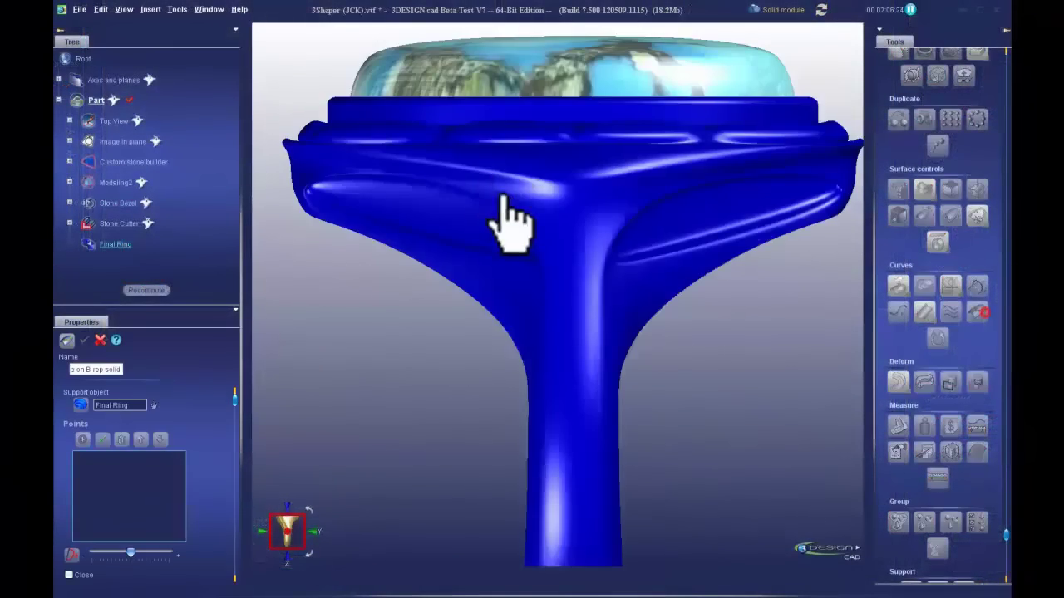
left_click(556, 273)
left_click(546, 306)
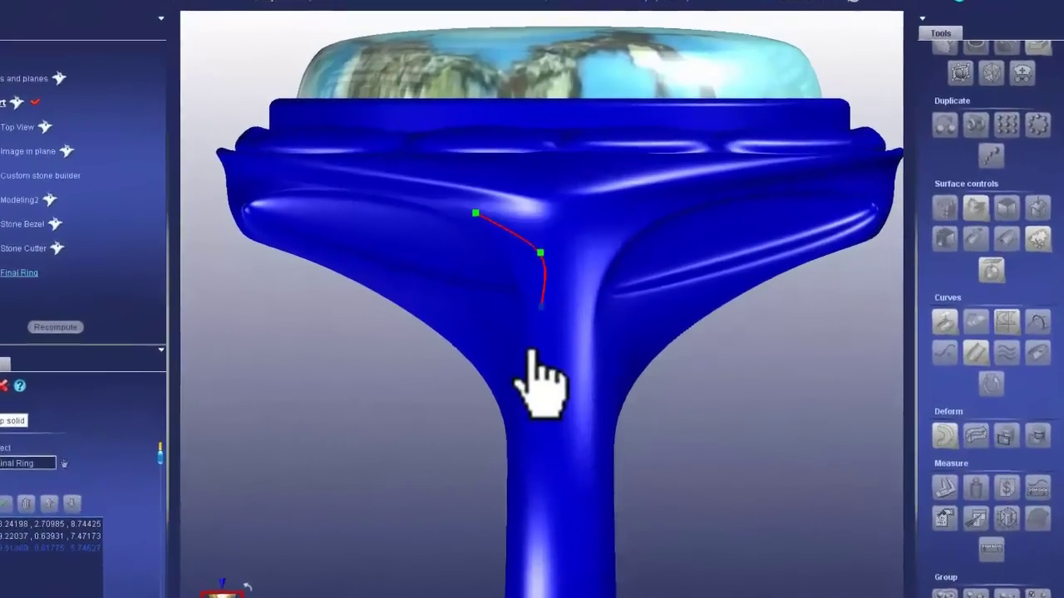
left_click(520, 368)
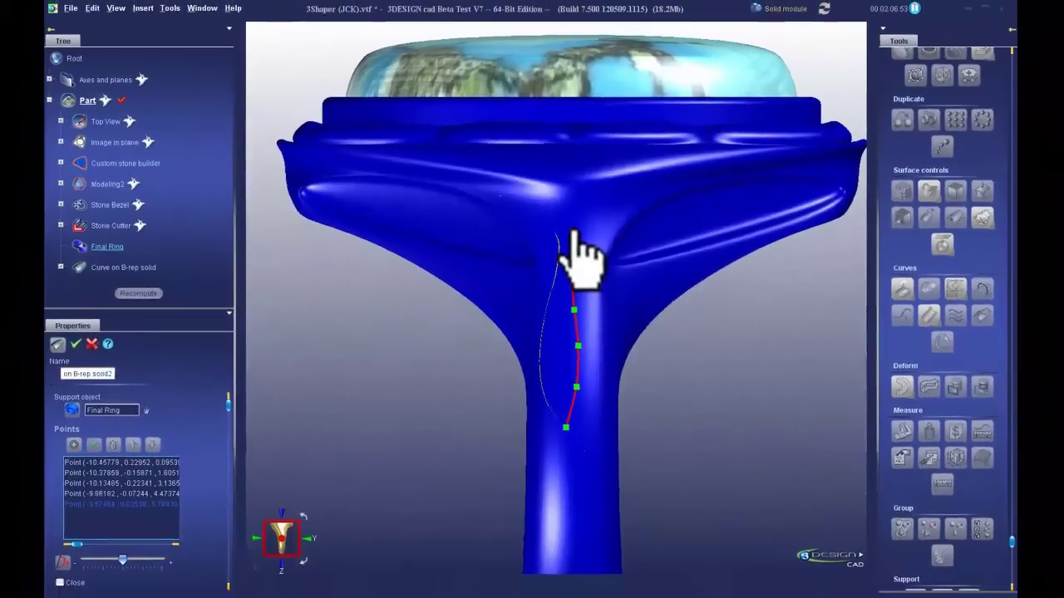
left_click(567, 214)
left_click(567, 209)
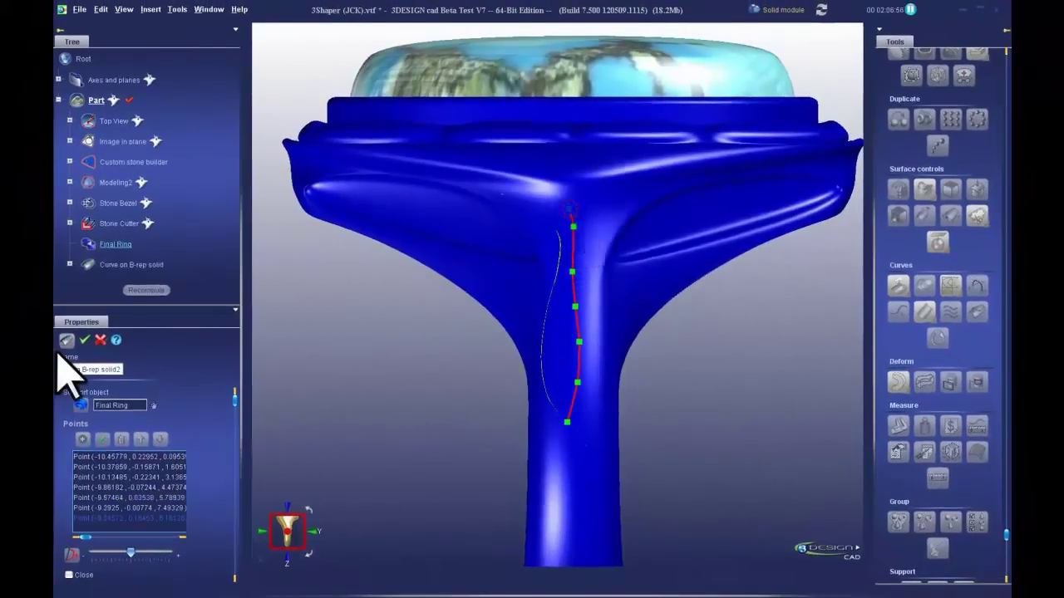
left_click(88, 342)
Smooth the curve by deleting its middle point and dragging the top point
mouse_move(491, 349)
middle_mouse_down()
mouse_move(582, 396)
mouse_move(420, 397)
mouse_move(378, 415)
middle_mouse_up()
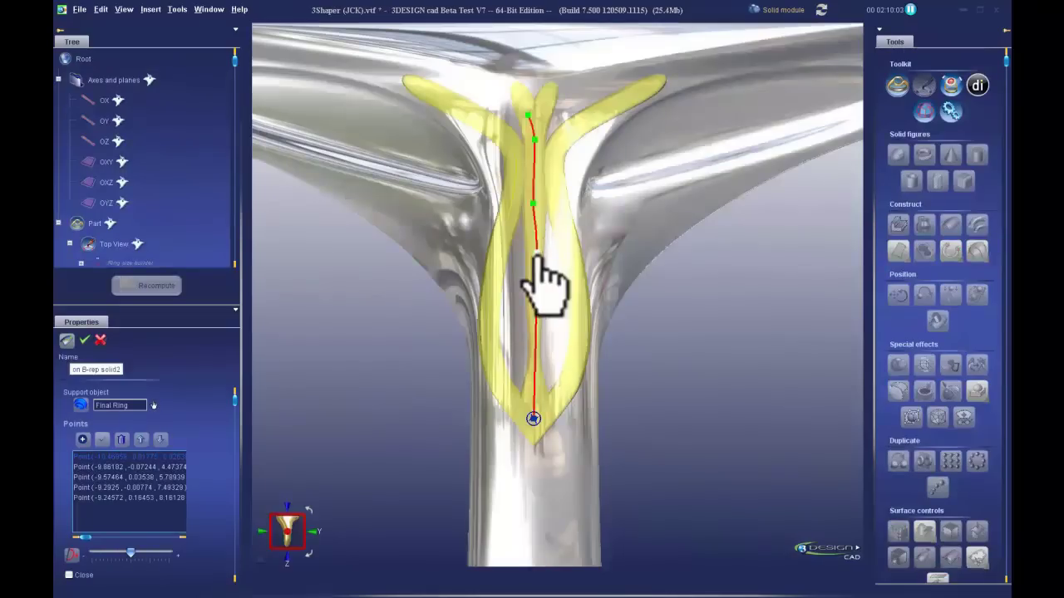
left_click(537, 254)
left_click(121, 440)
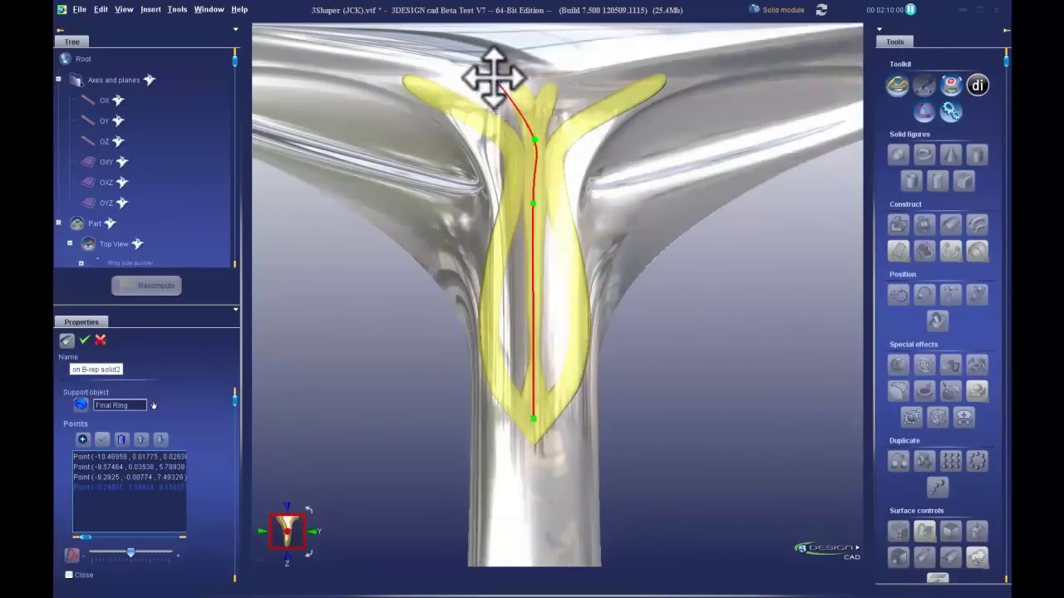
left_click_drag(489, 74, 494, 57)
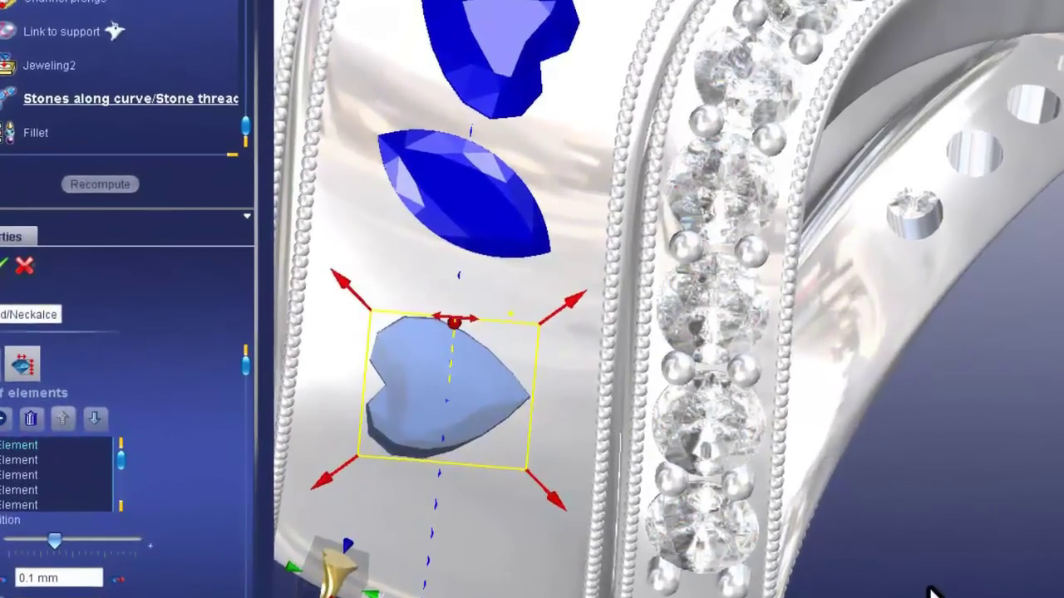
Nudge the heart stone up along the curve, then back down, with the arrow keys
key("Right")
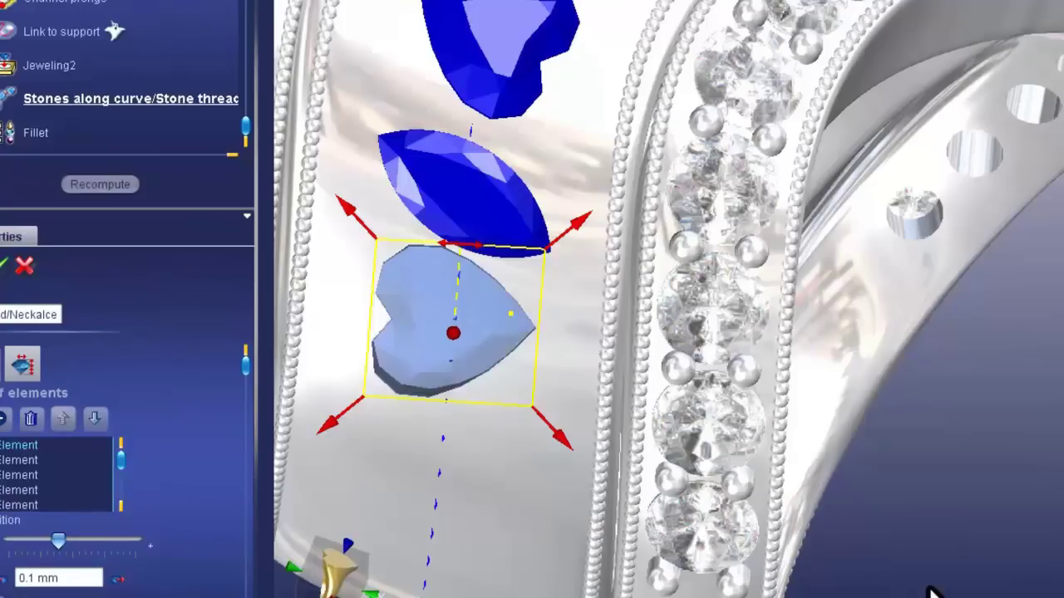
key("Left")
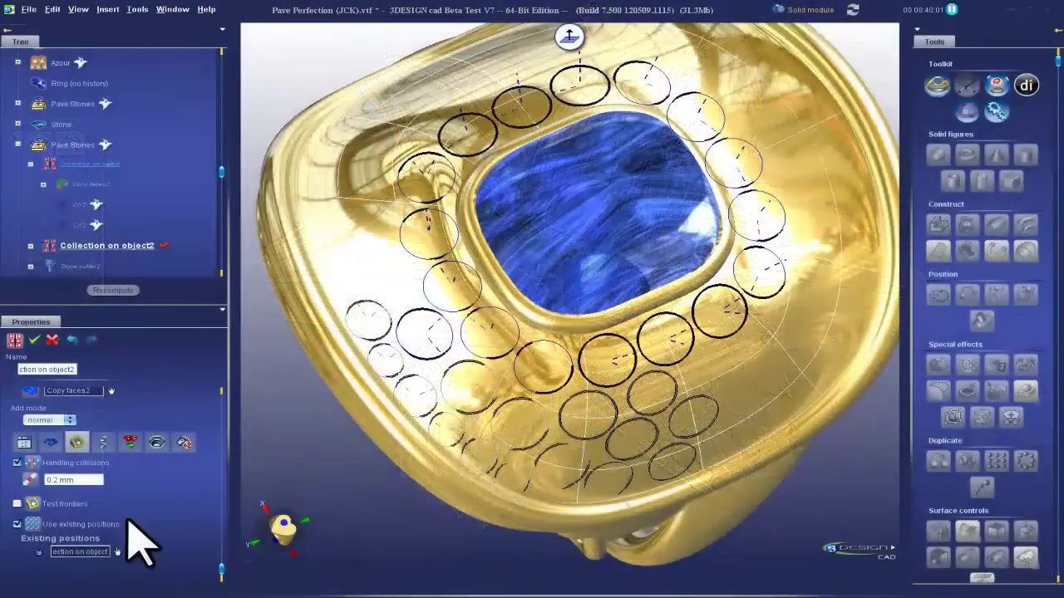
Adjust a stone position, then mirror the pavé layout across the OXZ and OYZ planes
left_click(50, 552)
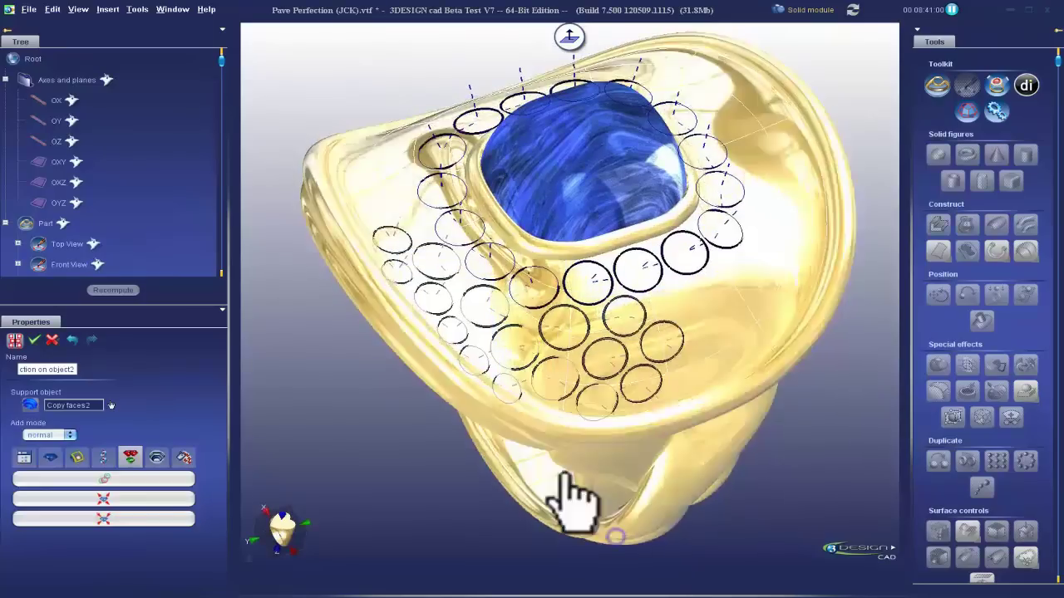
left_click(143, 522)
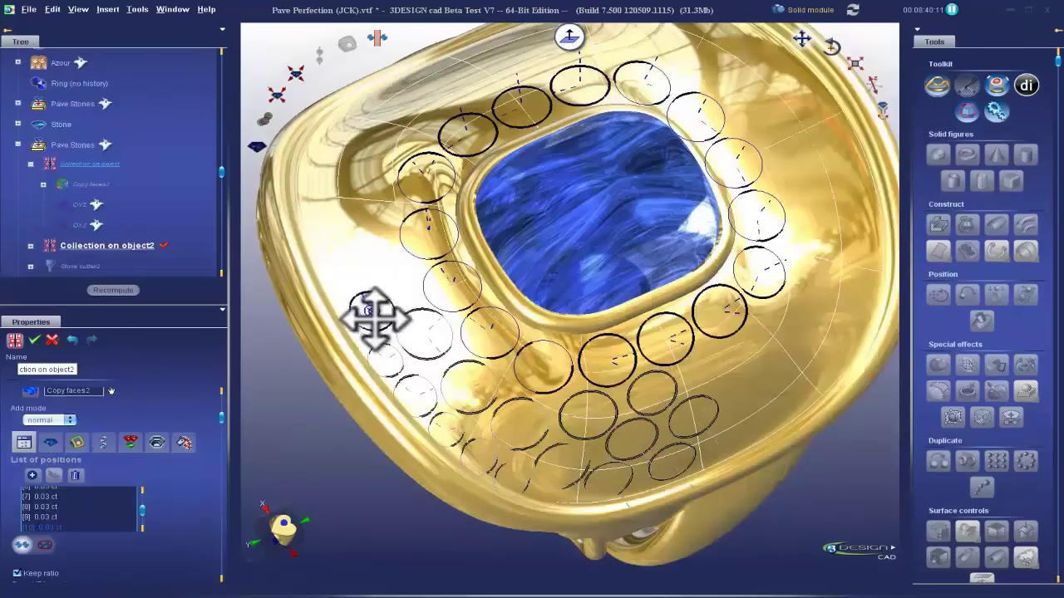
left_click(104, 413)
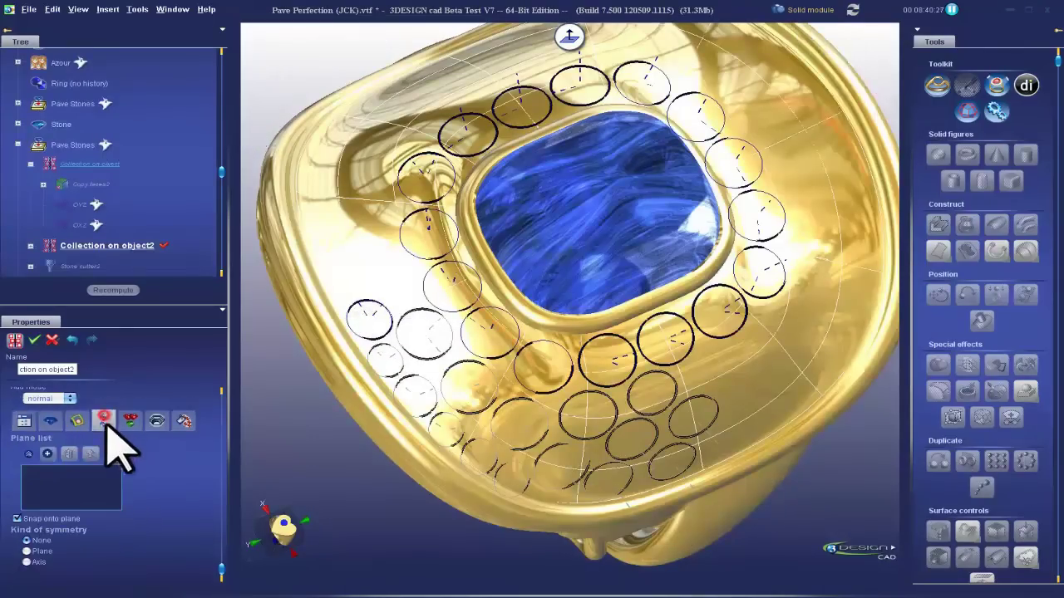
left_click(51, 184)
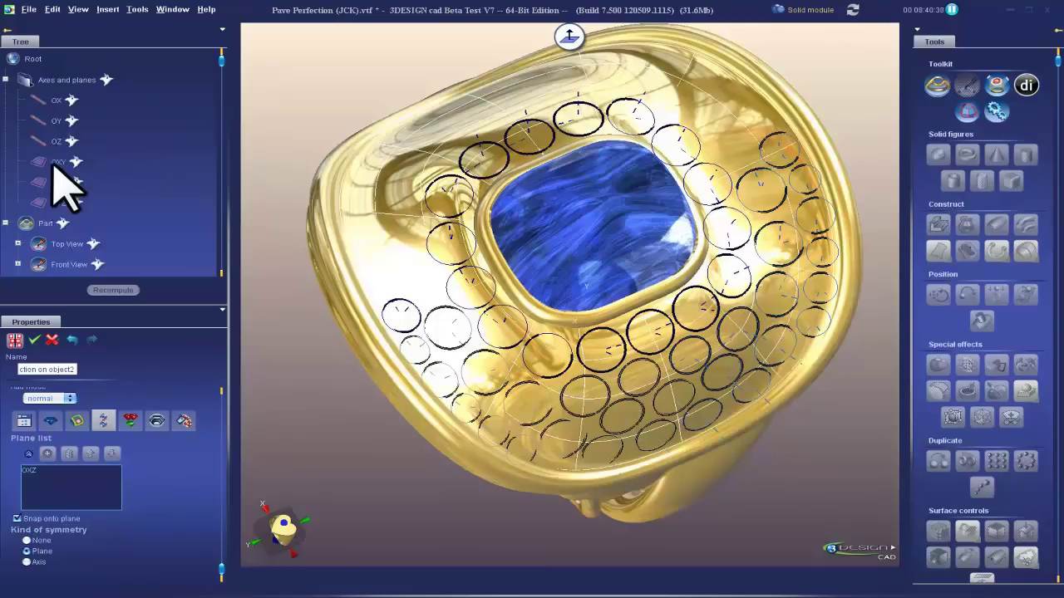
left_click(54, 203)
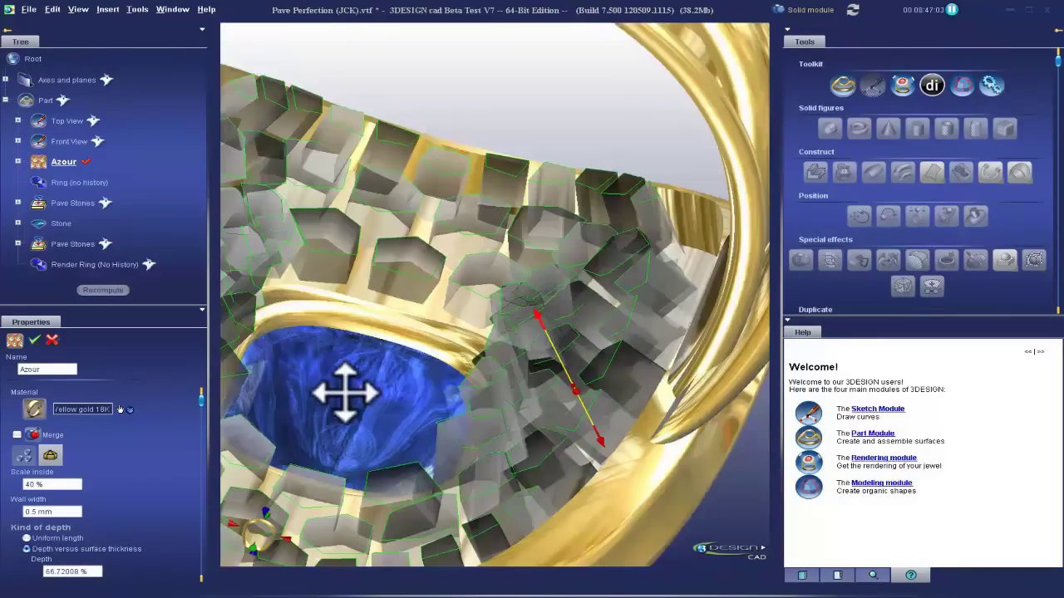
Apply the Azour honeycomb gallery, then zoom out and turn the ring to a side angle
left_click(34, 340)
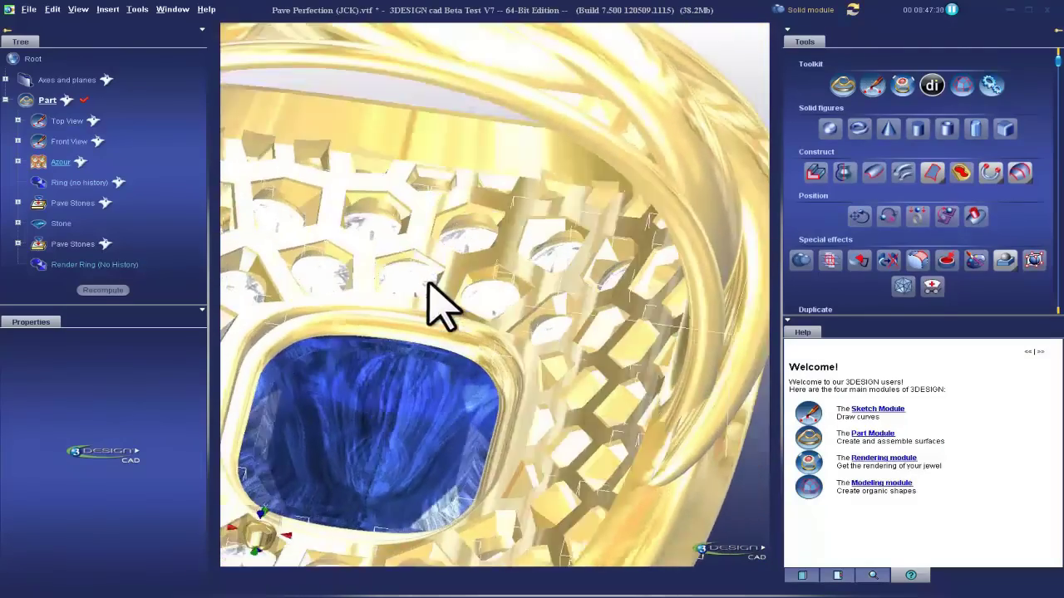
scroll(432, 320, "down", 5)
right_click_drag(475, 231, 491, 128)
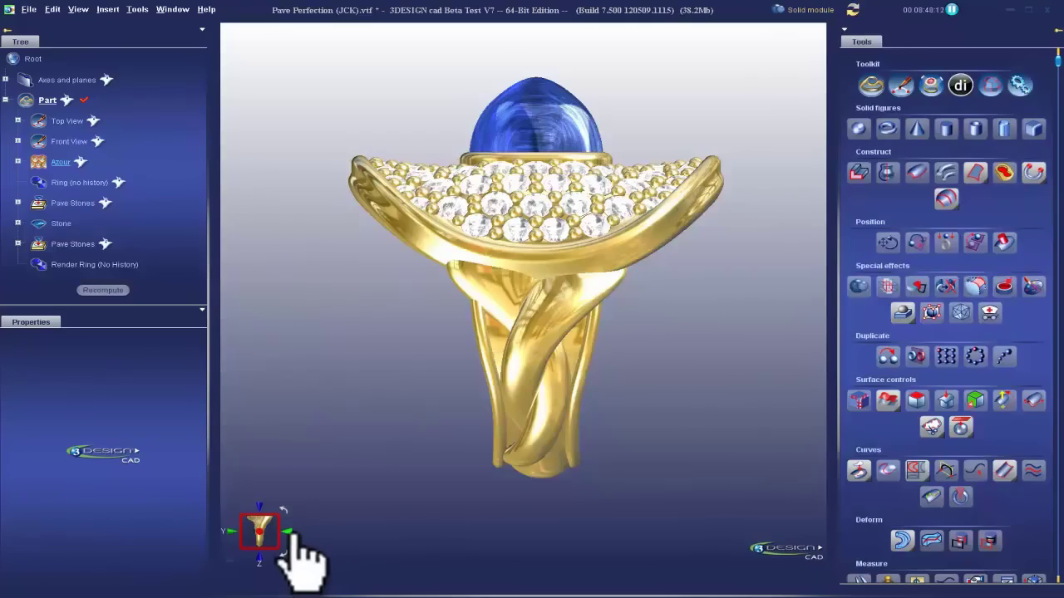
left_click(291, 532)
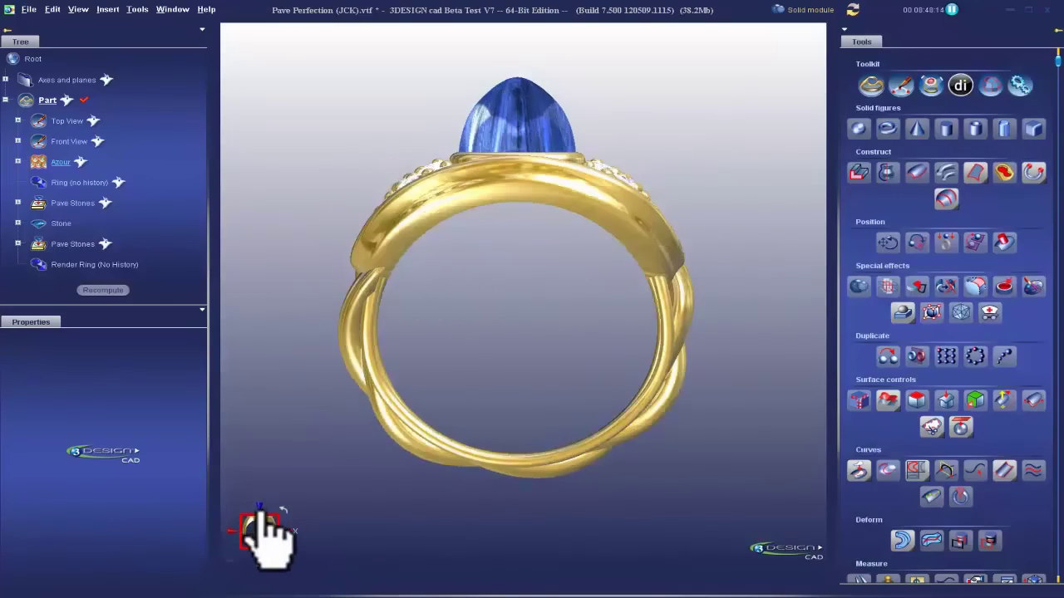
left_click(256, 507)
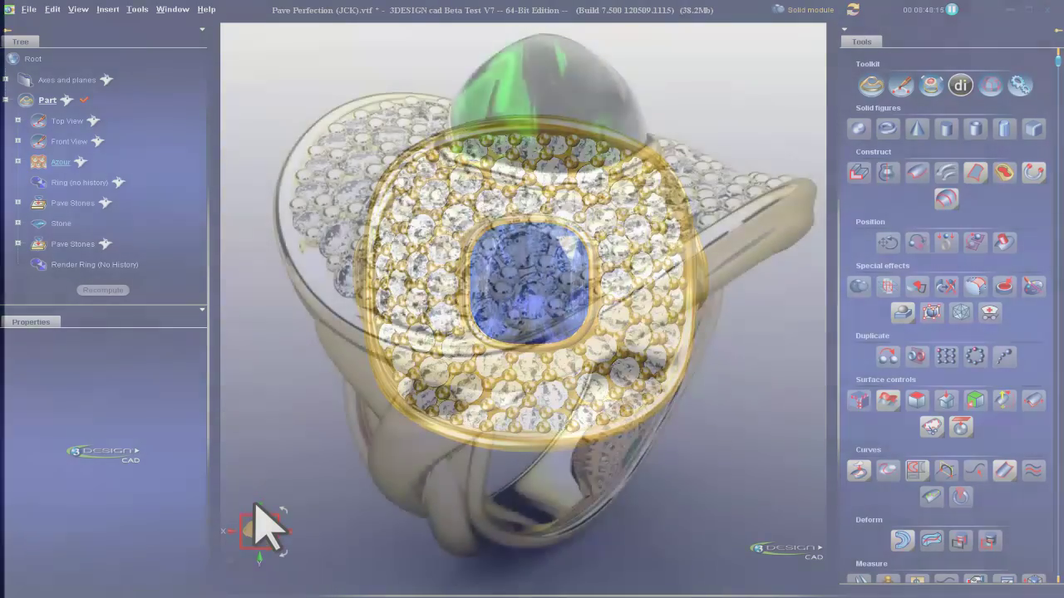